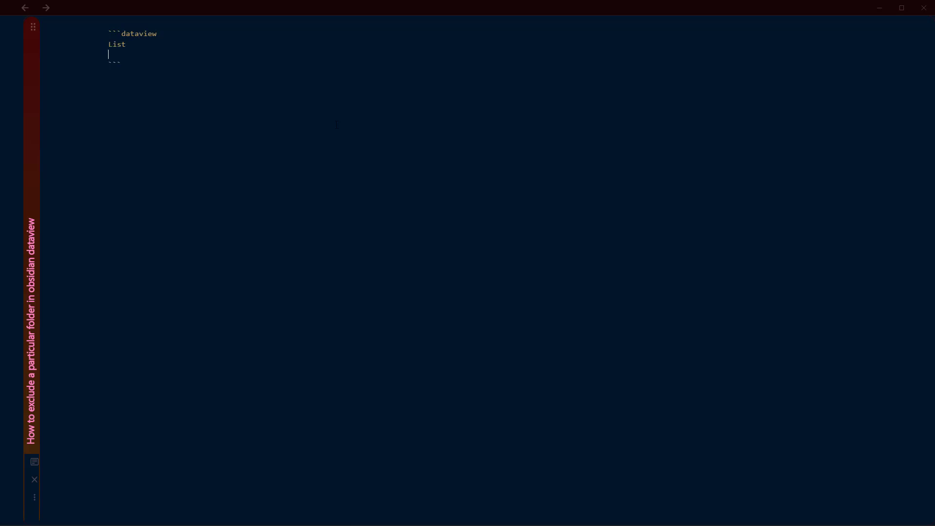
{"action": "type", "text": "From"}
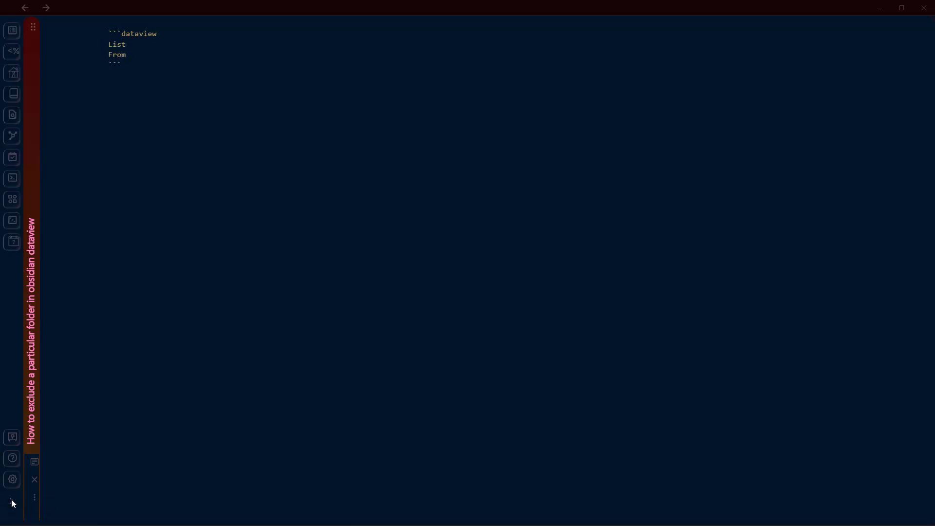
Expand the file explorer to show the vault's folder tree beside the 'List From #litn' query.
{"action": "left_click", "coordinate": [11, 498]}
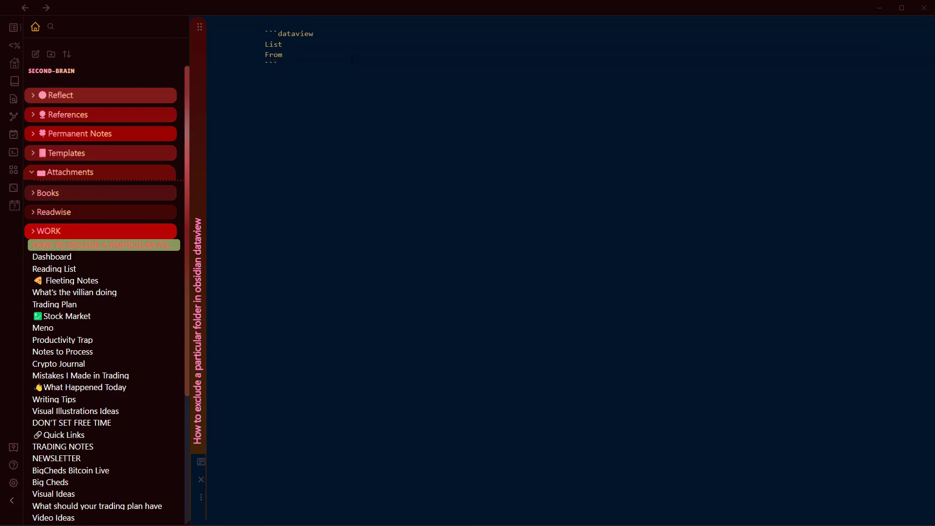
{"action": "type", "text": "#lit"}
{"action": "type", "text": "ne"}
Complete the query as 'List From #litnote' and render its note list, including Videos, Podcast and Book.
{"action": "key", "text": "Return"}
{"action": "key", "text": "Return"}
{"action": "key", "text": "Return"}
{"action": "key", "text": "Return"}
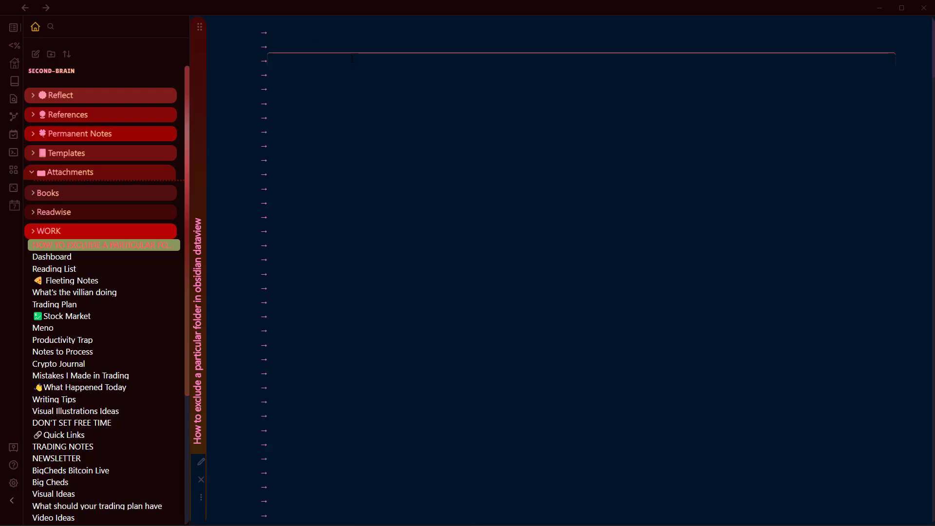
{"action": "left_click", "coordinate": [352, 64]}
{"action": "scroll", "coordinate": [690, 462], "scroll_direction": "down", "scroll_amount": 5}
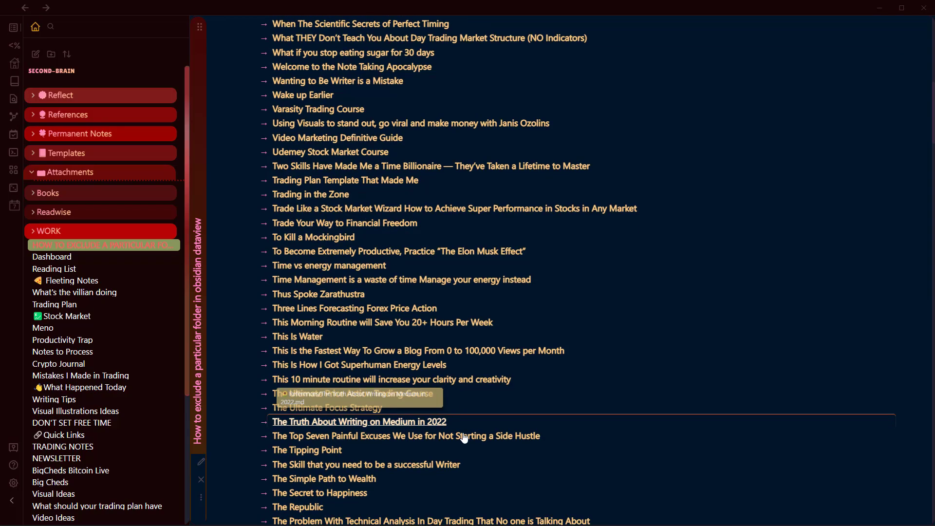
{"action": "scroll", "coordinate": [690, 461], "scroll_direction": "down", "scroll_amount": 5}
{"action": "scroll", "coordinate": [692, 461], "scroll_direction": "up", "scroll_amount": 5}
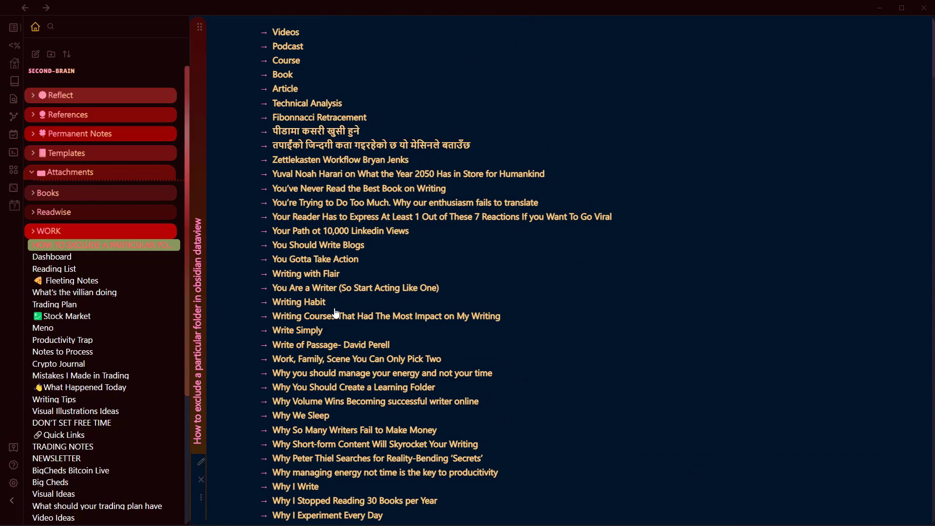
{"action": "key", "text": "ctrl+z"}
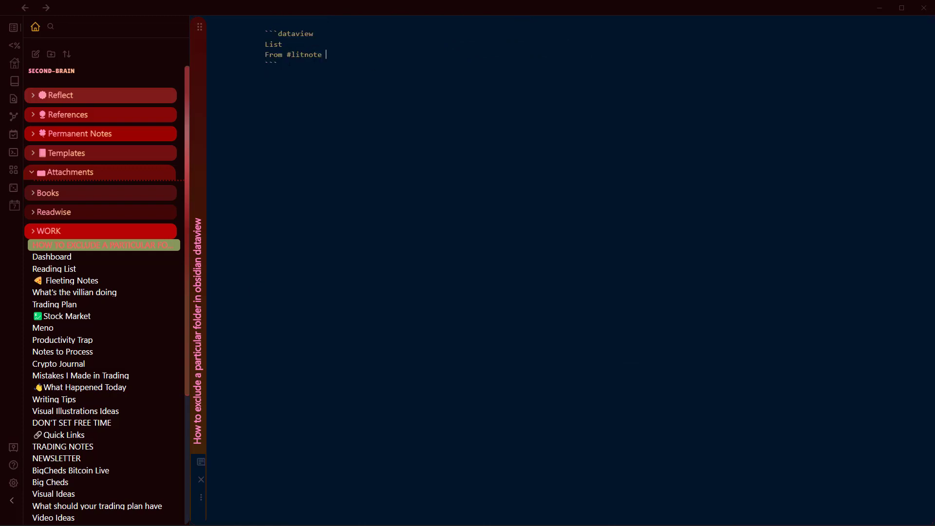
{"action": "left_click", "coordinate": [325, 62]}
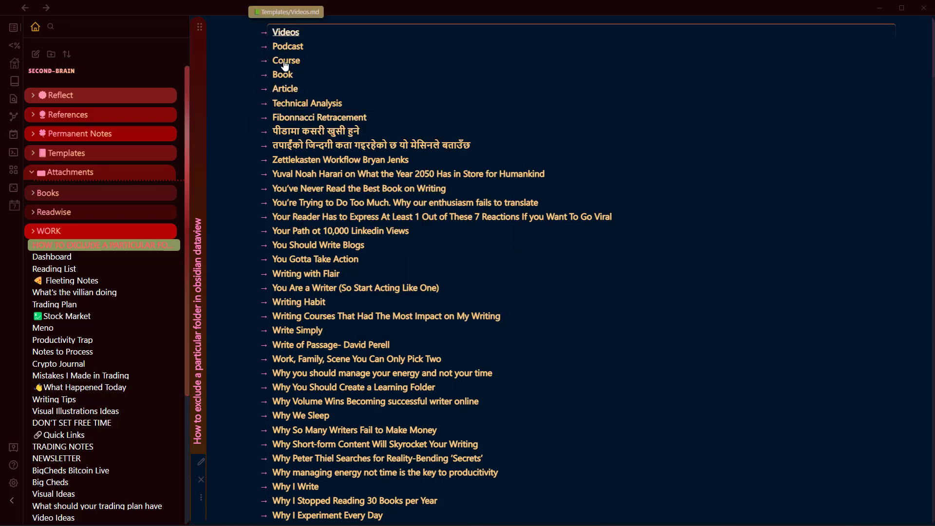
Check the Templates folder and leave an empty quoted exclusion after #litnote.
{"action": "left_click", "coordinate": [51, 153]}
{"action": "left_click", "coordinate": [126, 154]}
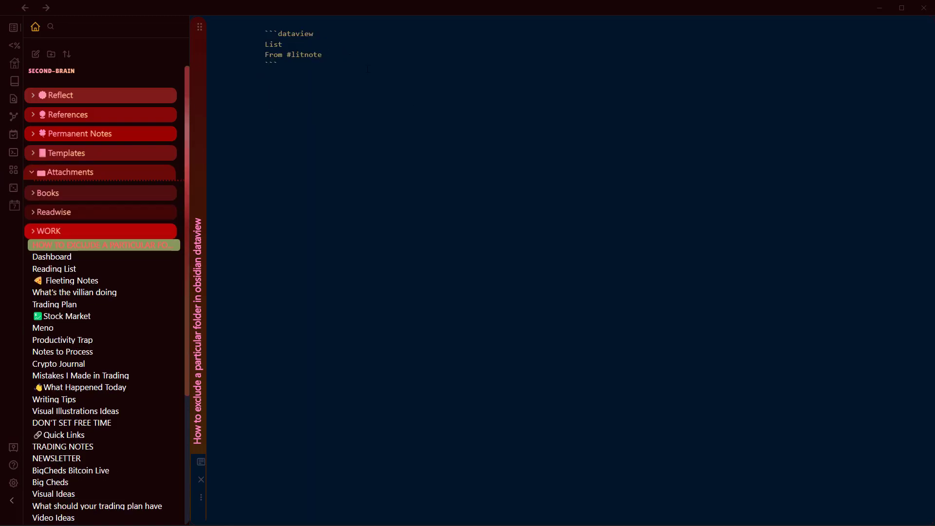
{"action": "type", "text": " - "}
{"action": "type", "text": "\""}
{"action": "type", "text": "T"}
{"action": "key", "text": "BackSpace"}
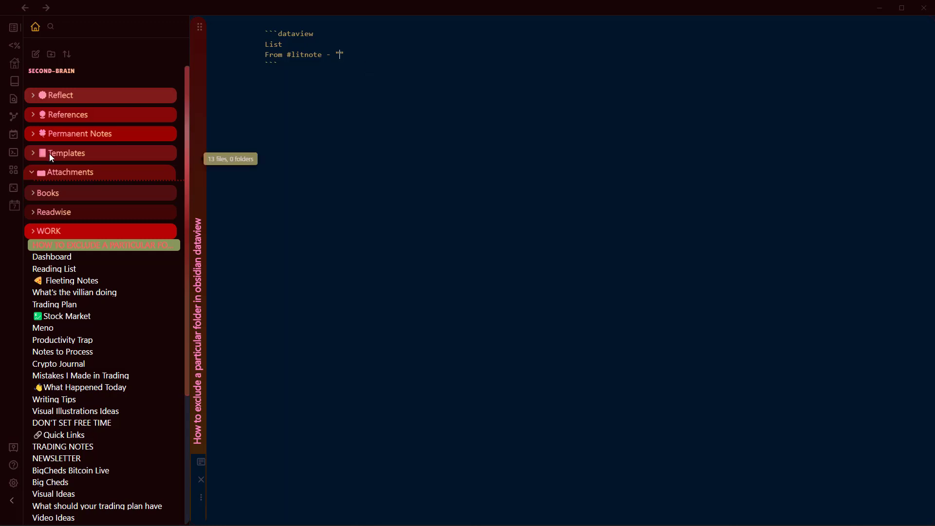
Copy the Templates folder's full name through Rename and paste it between the exclusion quotes.
{"action": "left_click", "coordinate": [49, 153]}
{"action": "right_click", "coordinate": [49, 153]}
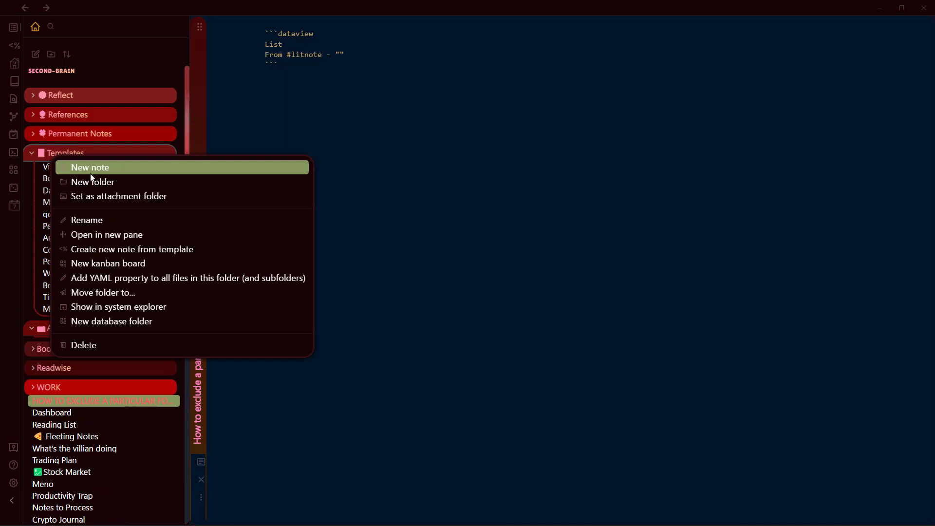
{"action": "left_click", "coordinate": [97, 219]}
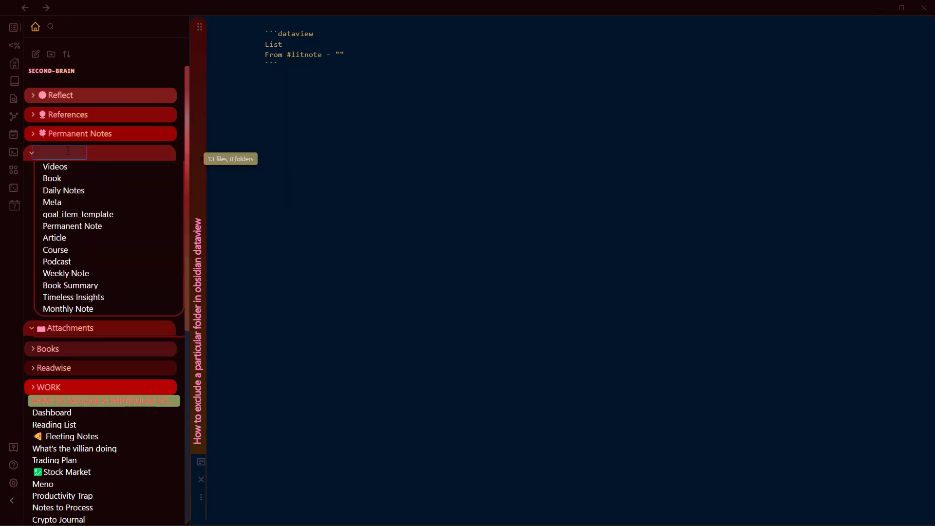
{"action": "left_click", "coordinate": [339, 54]}
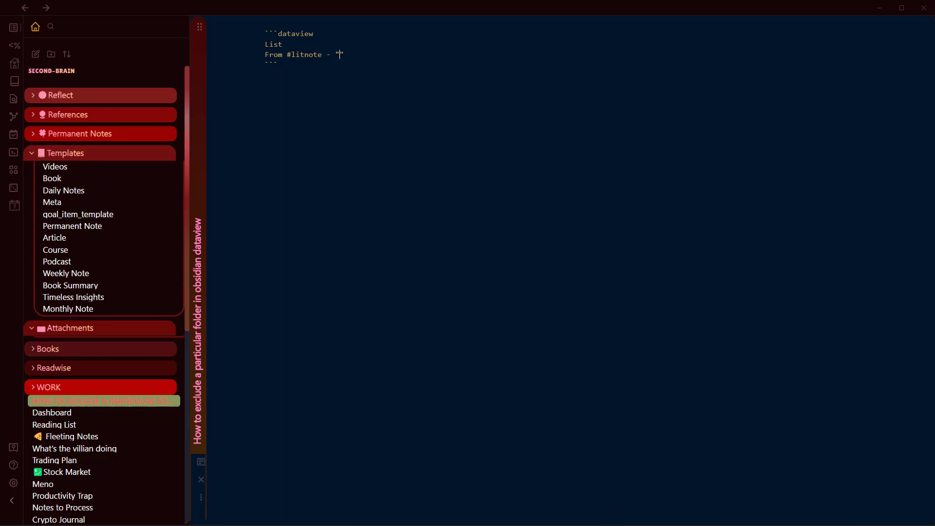
{"action": "type", "text": "📗Templates"}
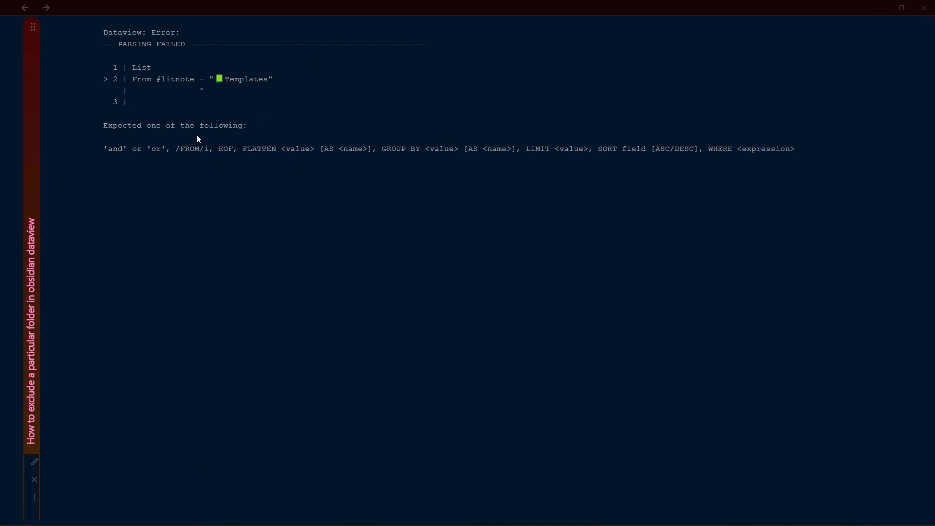
Insert 'and' between #litnote and the Templates exclusion, checking the rendered note list.
{"action": "left_click", "coordinate": [194, 126]}
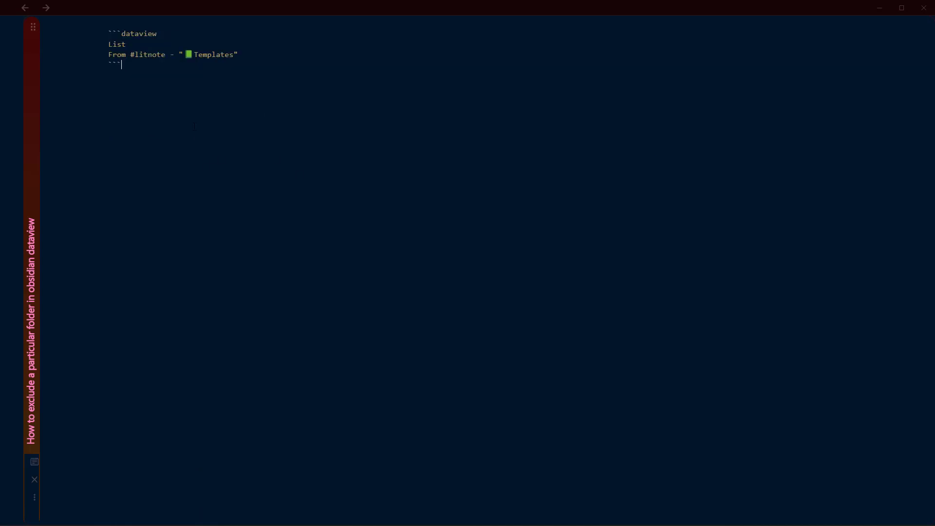
{"action": "key", "text": "ctrl+e"}
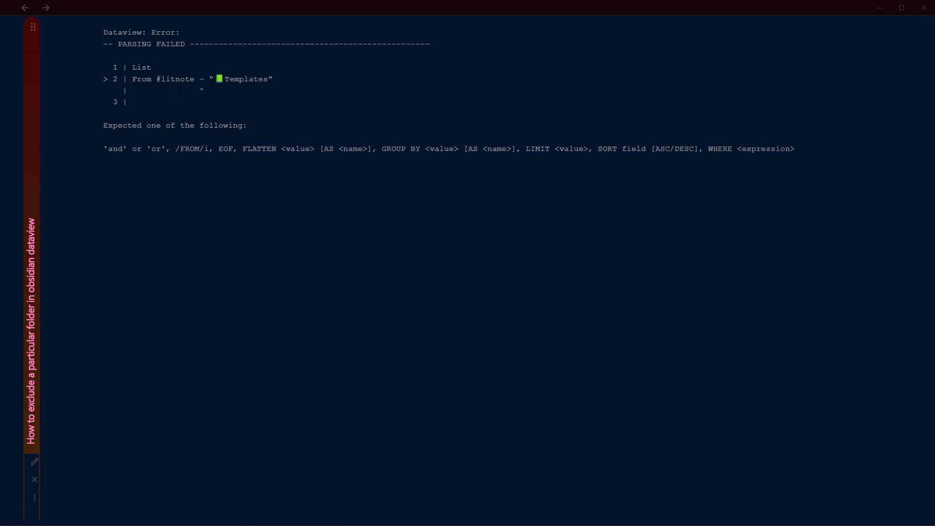
{"action": "key", "text": "ctrl+e"}
{"action": "key", "text": "ctrl+e"}
{"action": "key", "text": "ctrl+e"}
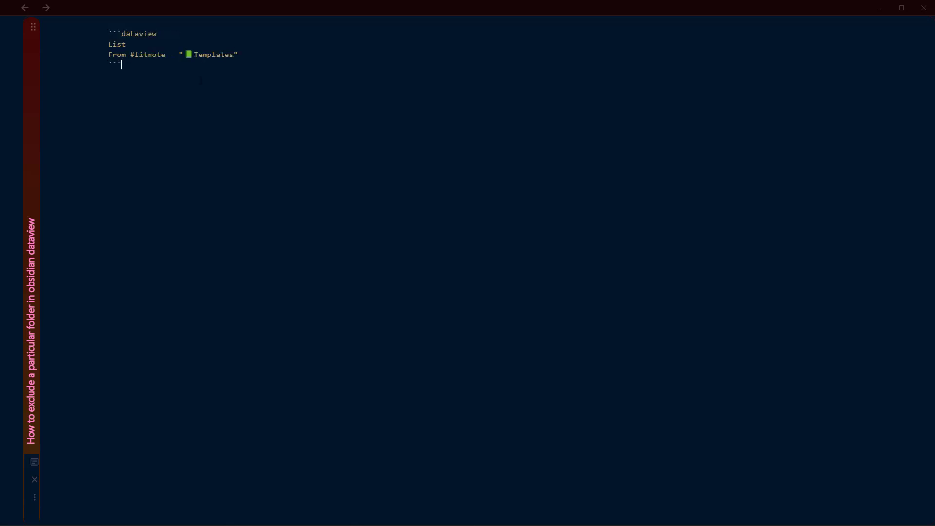
{"action": "type", "text": "a"}
{"action": "type", "text": "n"}
{"action": "type", "text": "d"}
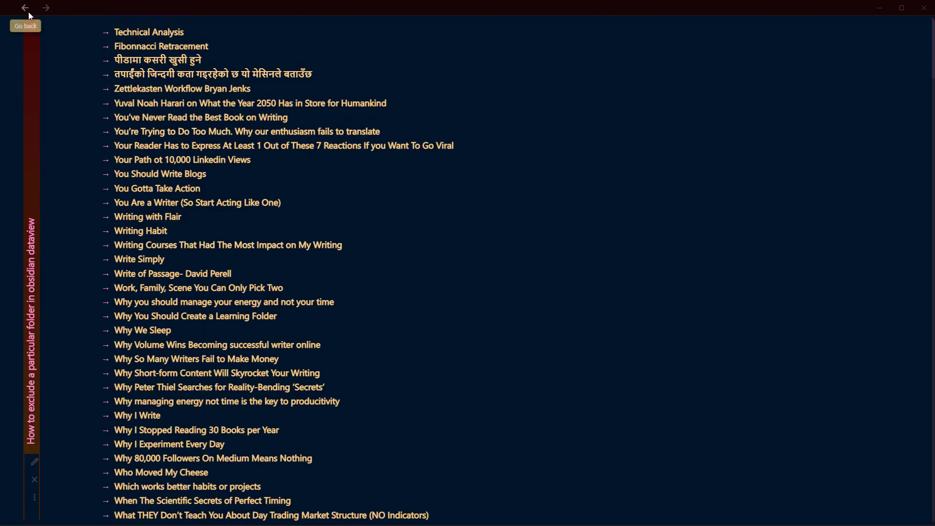
Go from the Dashboard back to the dataview note and show its query source.
{"action": "left_click", "coordinate": [28, 10]}
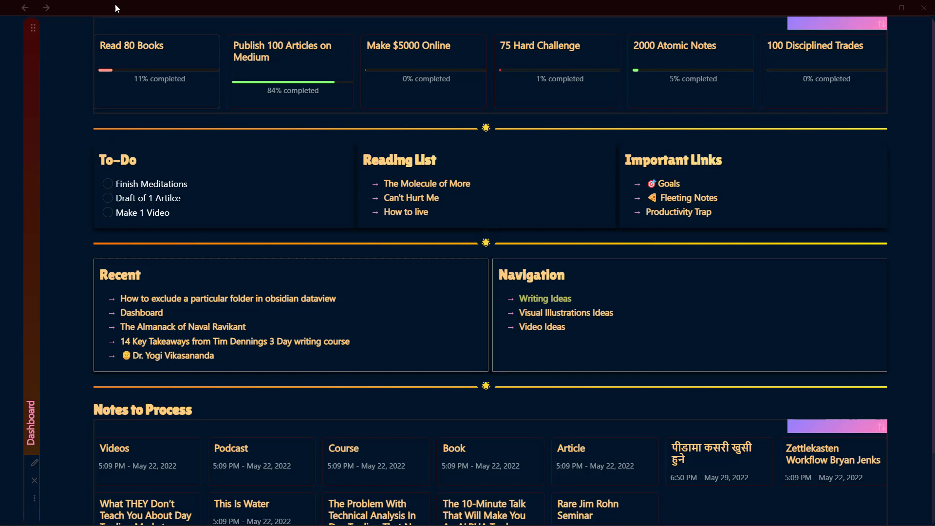
{"action": "left_click", "coordinate": [54, 8]}
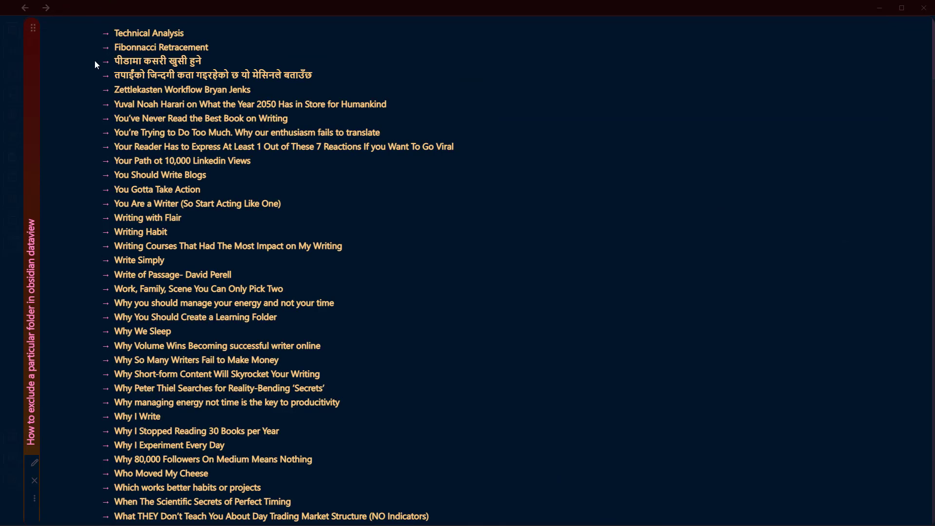
{"action": "key", "text": "ctrl+e"}
Select the quoted Templates folder name in the 'From #litnote and -' line.
{"action": "key", "text": "shift+Left"}
{"action": "key", "text": "shift+Left"}
{"action": "key", "text": "shift+Left"}
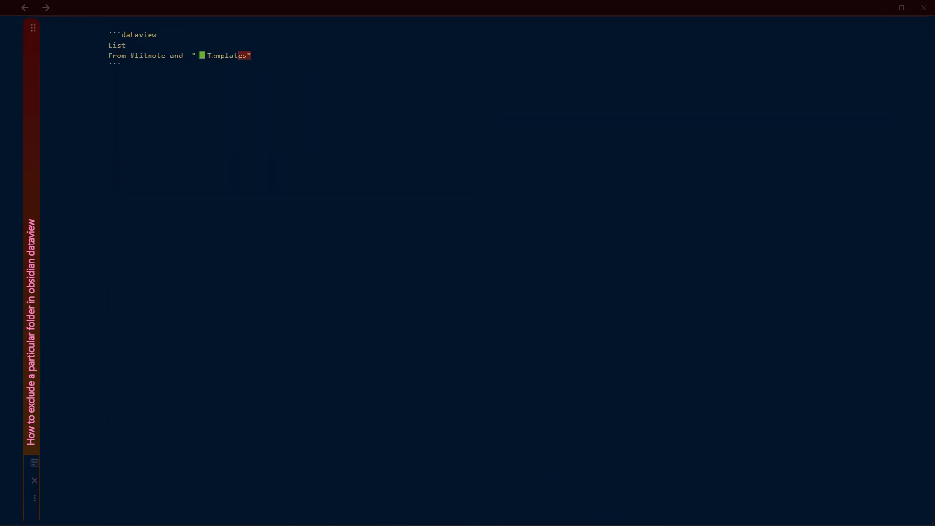
{"action": "key", "text": "shift+Left"}
{"action": "key", "text": "shift+Left"}
{"action": "key", "text": "shift+Left"}
{"action": "key", "text": "shift+Right"}
{"action": "key", "text": "Left"}
{"action": "key", "text": "shift+Right"}
{"action": "key", "text": "shift+Right"}
{"action": "key", "text": "shift+Right"}
{"action": "key", "text": "shift+Right"}
{"action": "key", "text": "shift+Right"}
{"action": "key", "text": "shift+Right"}
{"action": "key", "text": "shift+Right"}
{"action": "key", "text": "Right"}
{"action": "key", "text": "Right"}
{"action": "type", "text": ","}
{"action": "mouse_move", "coordinate": [196, 55]}
{"action": "left_mouse_down"}
{"action": "mouse_move", "coordinate": [252, 56]}
{"action": "mouse_move", "coordinate": [191, 55]}
{"action": "left_mouse_up"}
Replace the Templates folder exclusion with -#book and preview the rendered note list.
{"action": "key", "text": "BackSpace"}
{"action": "type", "text": "#"}
{"action": "type", "text": "book"}
{"action": "left_click", "coordinate": [259, 28]}
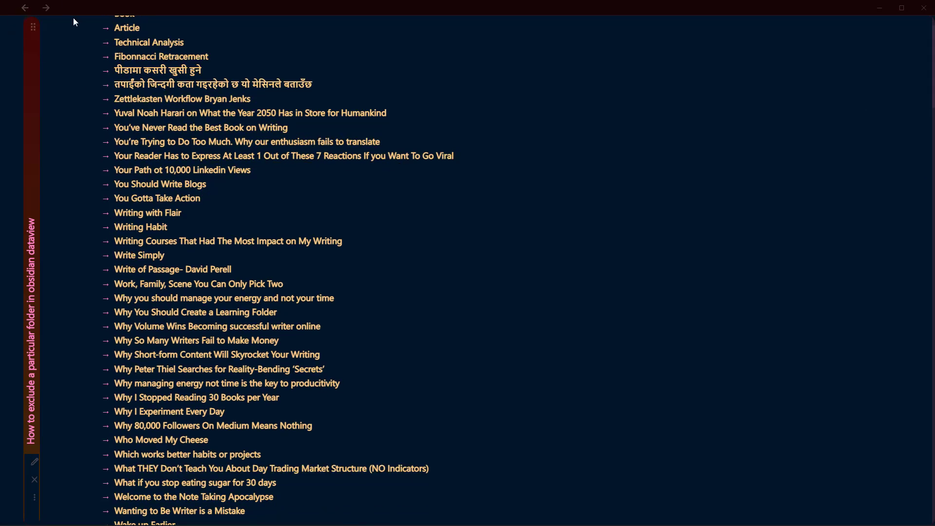
Reopen the query source and select the -#book exclusion in the From line.
{"action": "left_click", "coordinate": [73, 17]}
{"action": "left_click_drag", "start_coordinate": [178, 56], "coordinate": [123, 64]}
{"action": "key", "text": "Right"}
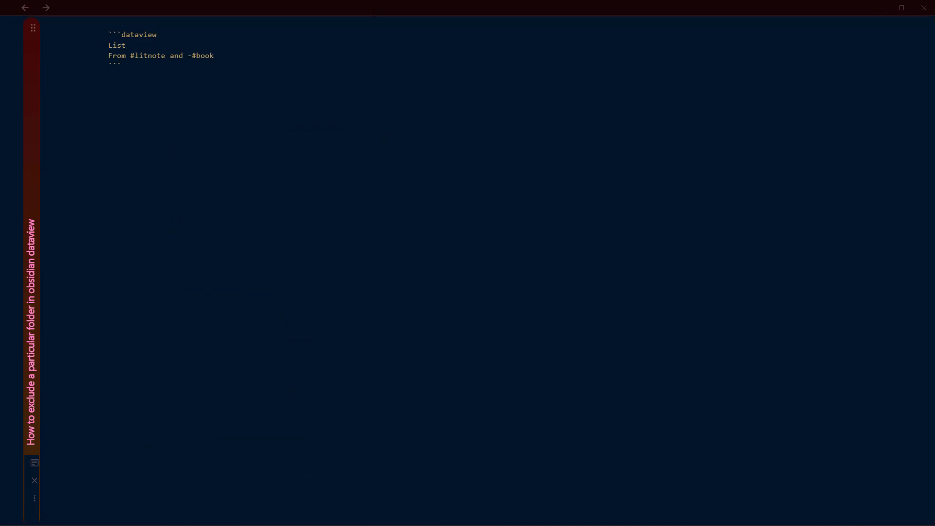
{"action": "key", "text": "shift+End"}
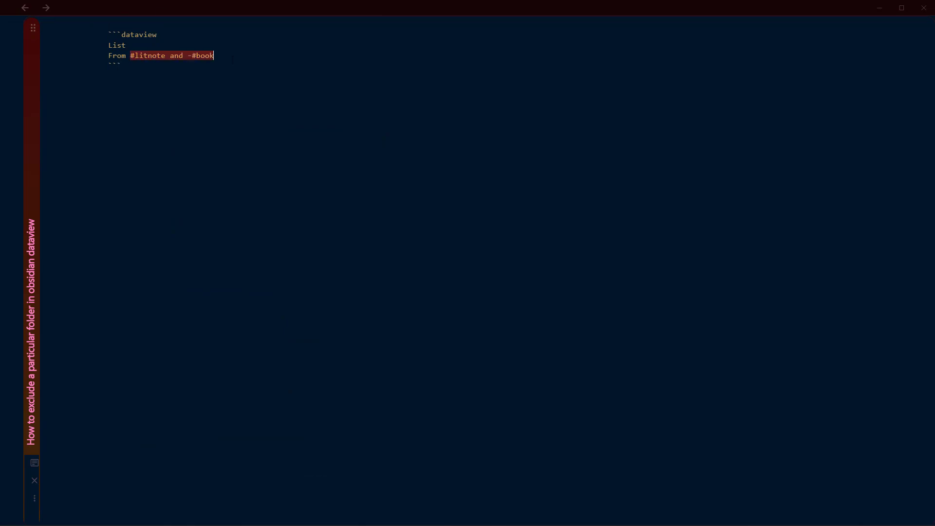
{"action": "key", "text": "Right"}
{"action": "key", "text": "shift+Left"}
{"action": "key", "text": "shift+Left"}
{"action": "key", "text": "shift+Left"}
{"action": "left_click", "coordinate": [195, 56]}
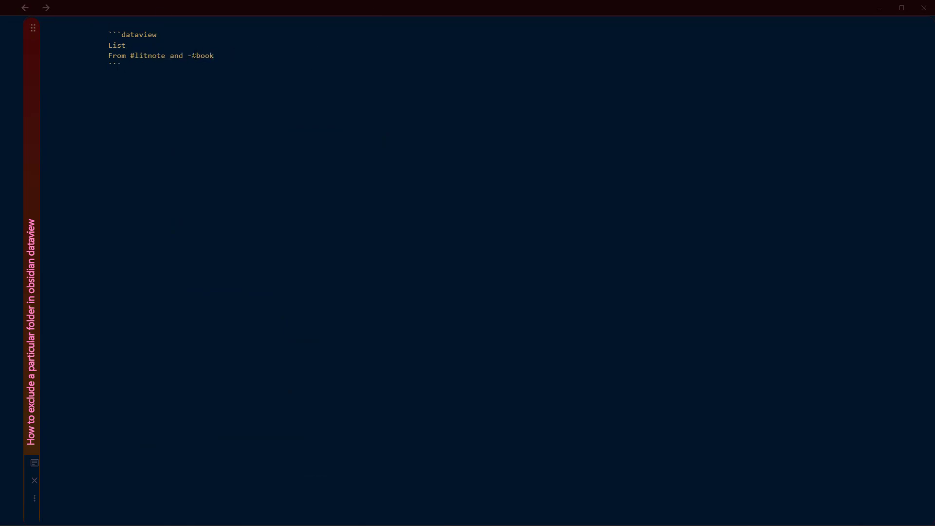
{"action": "key", "text": "shift+End"}
{"action": "key", "text": "Right"}
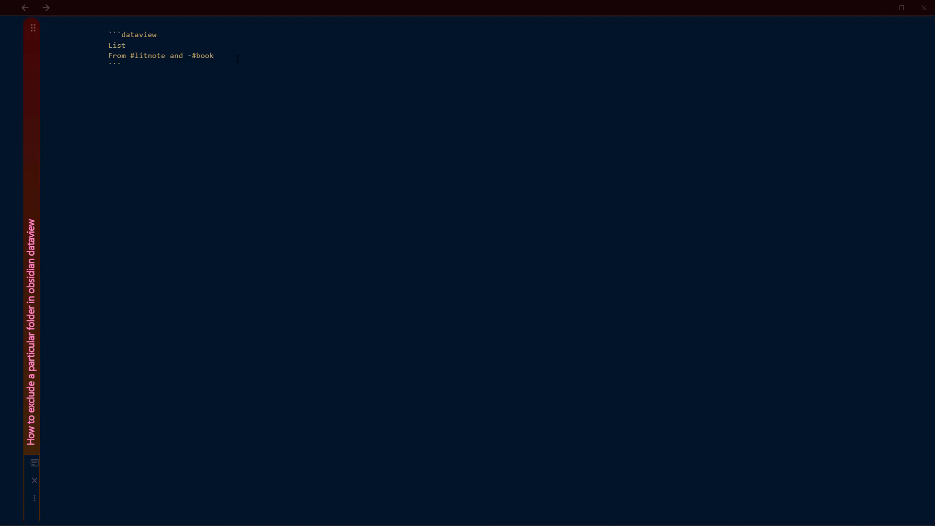